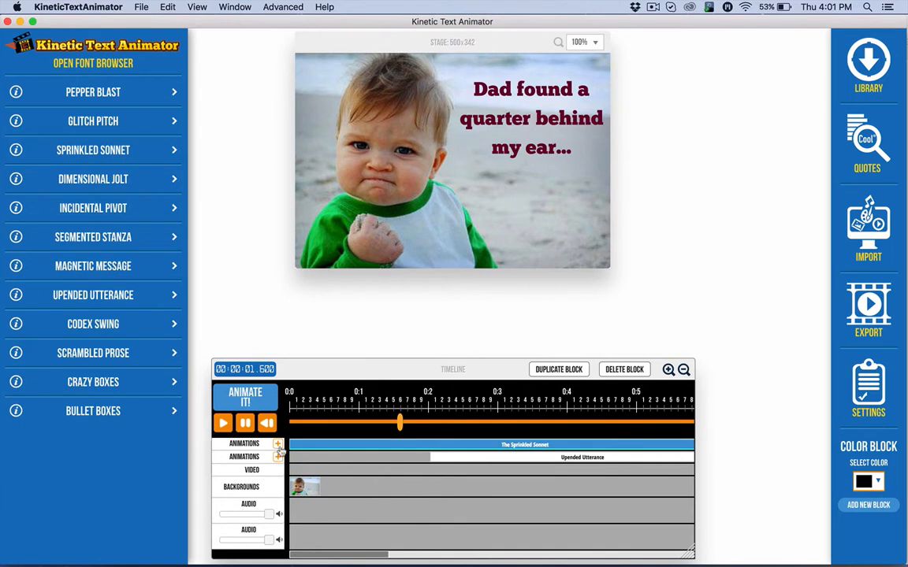
# Play the current text animation, and preview the Glitch Pitch, Sprinkled Sonnet and Dimensional Jolt effects.
pyautogui.click(246, 396)
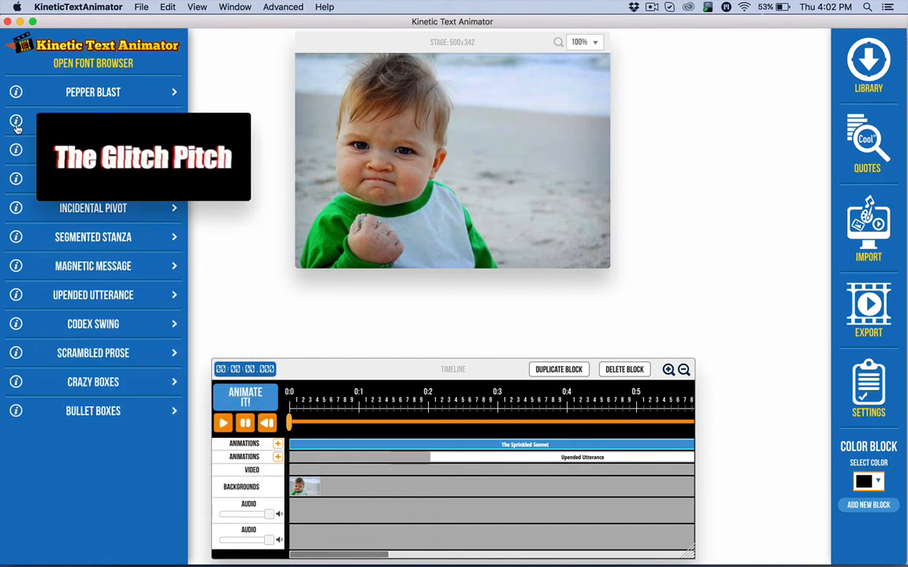
pyautogui.moveTo(17, 154)
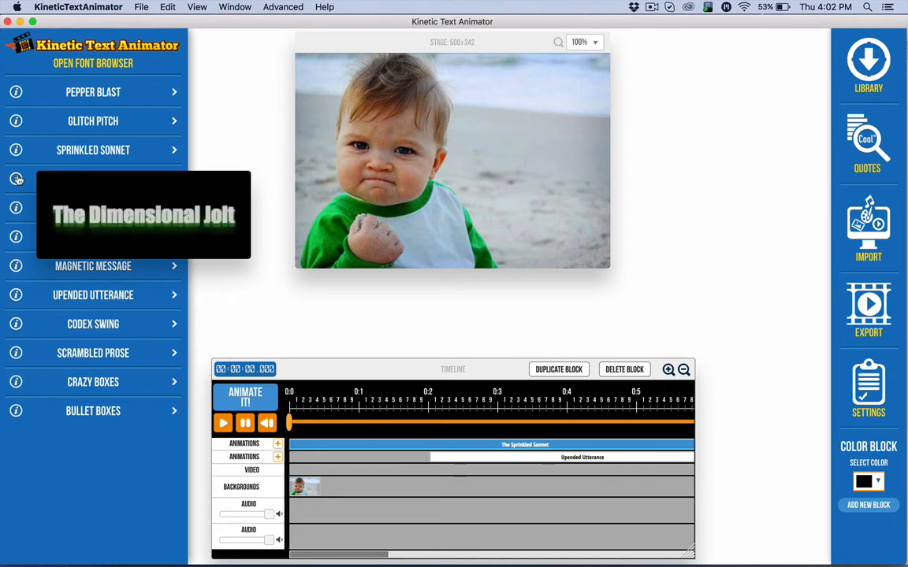
pyautogui.moveTo(17, 207)
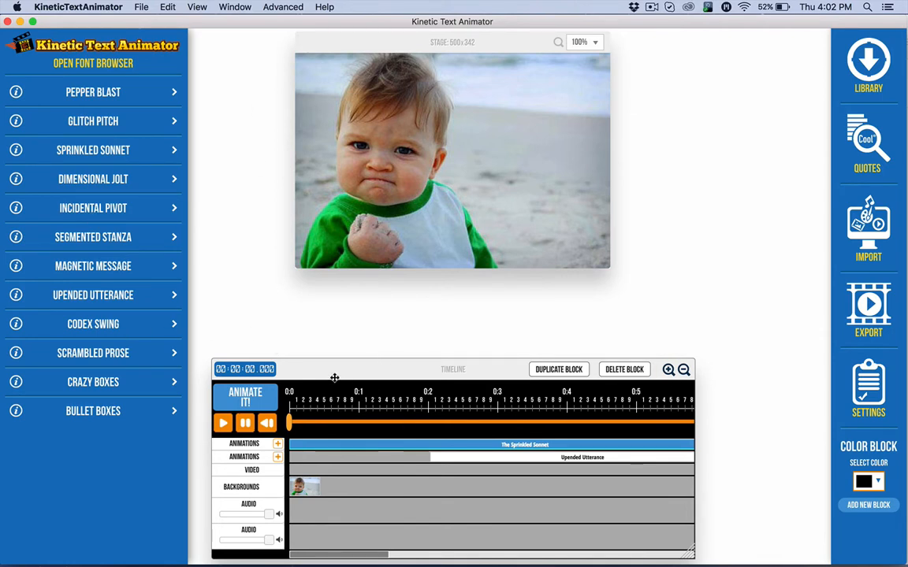
# Toggle the Library open and closed several times.
pyautogui.press('l')
pyautogui.press('l')
pyautogui.press('l')
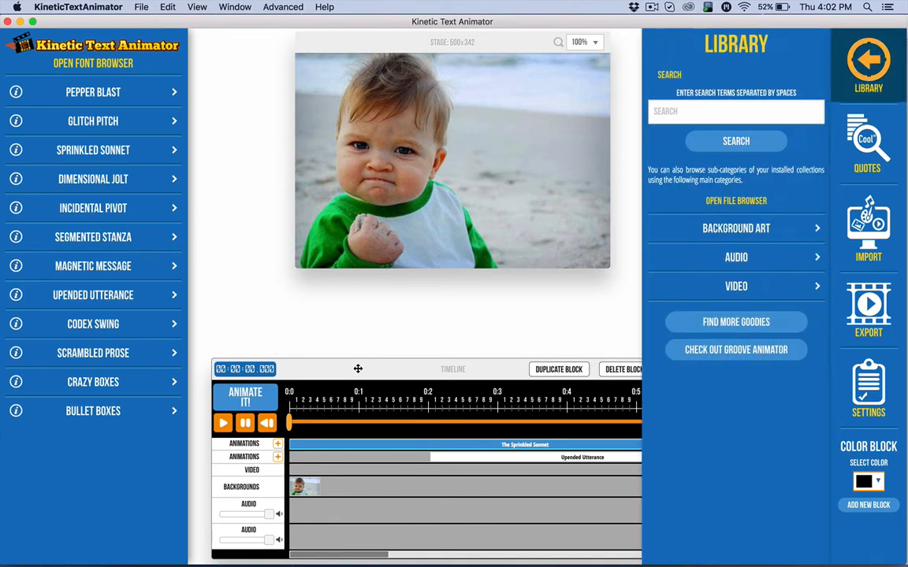
pyautogui.press('l')
pyautogui.press('l')
pyautogui.press('l')
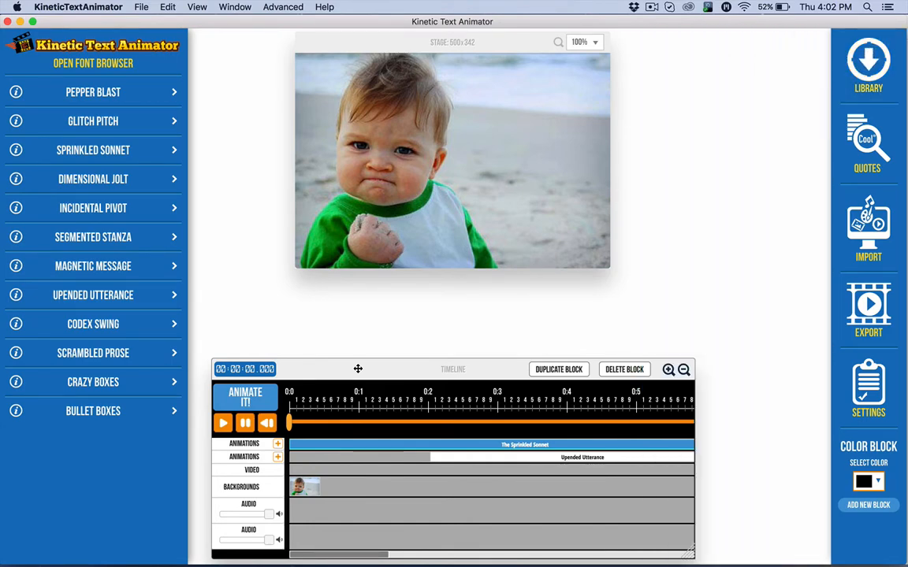
# Toggle the font browser open and closed several times.
pyautogui.press('f')
pyautogui.press('f')
pyautogui.press('f')
pyautogui.press('f')
pyautogui.press('f')
pyautogui.press('f')
pyautogui.press('f')
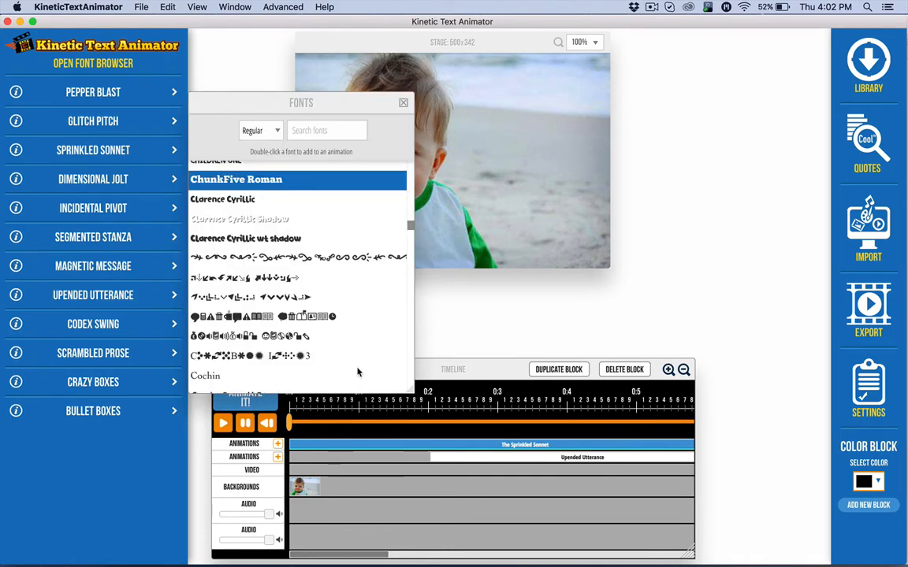
pyautogui.press('f')
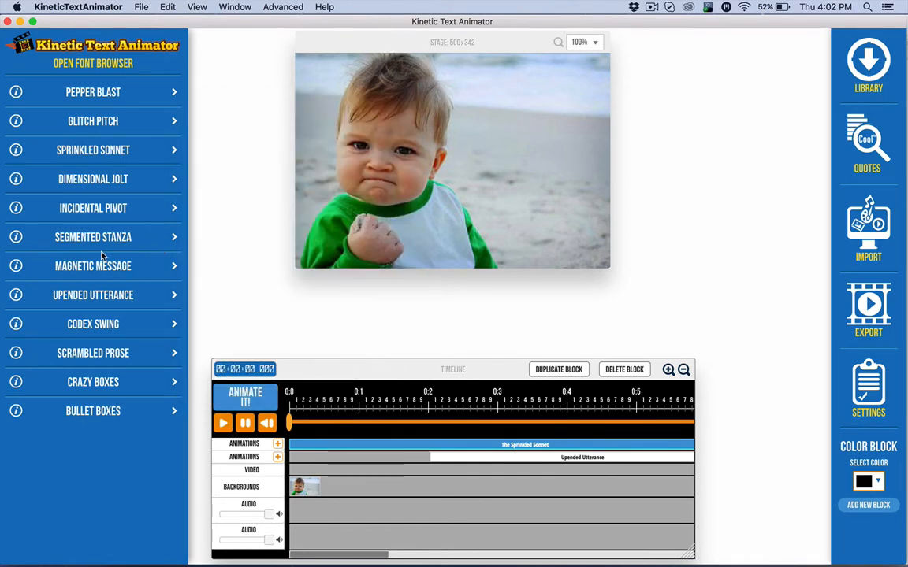
# Bring up the settings of the Upended Utterance and Sprinkled Sonnet blocks, and toggle the stage grid on and off.
pyautogui.click(479, 457)
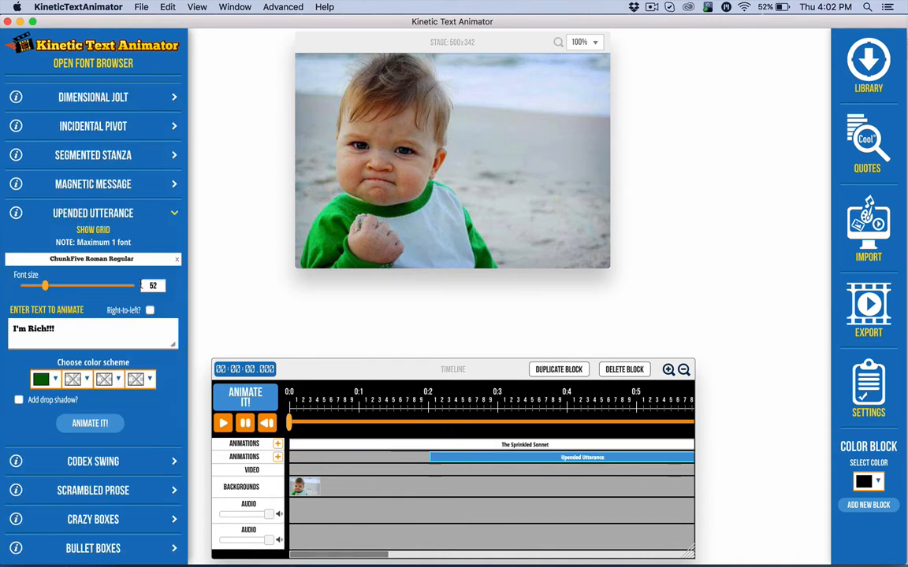
pyautogui.click(334, 445)
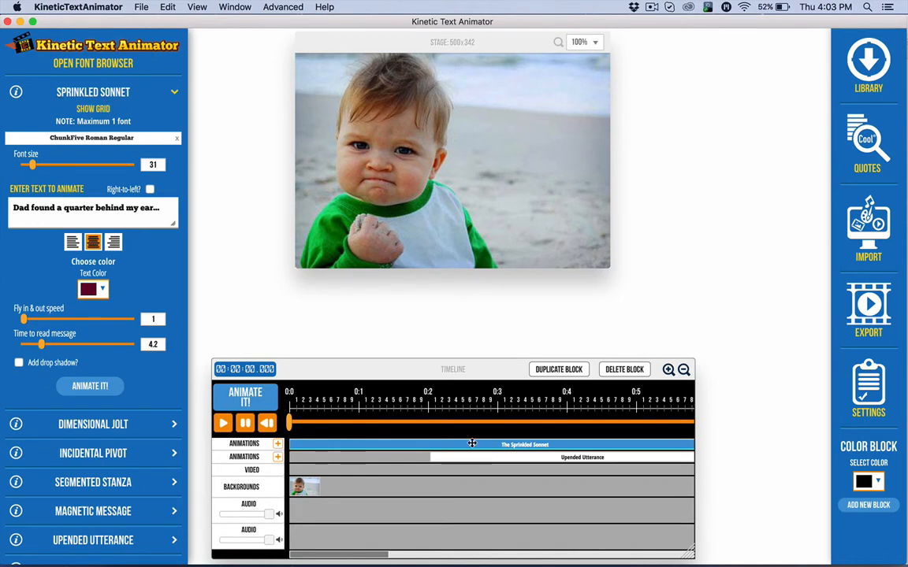
pyautogui.click(93, 109)
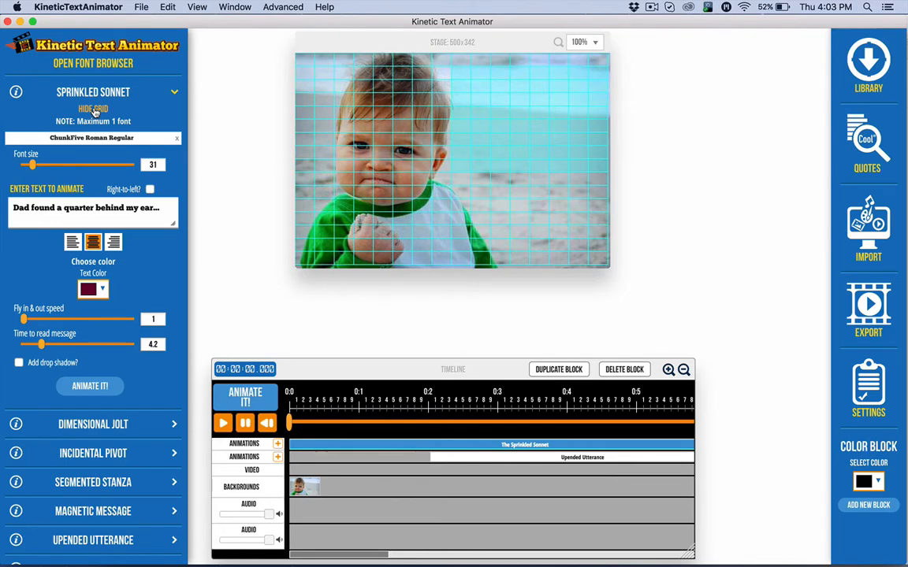
pyautogui.click(93, 110)
pyautogui.click(92, 110)
pyautogui.click(93, 110)
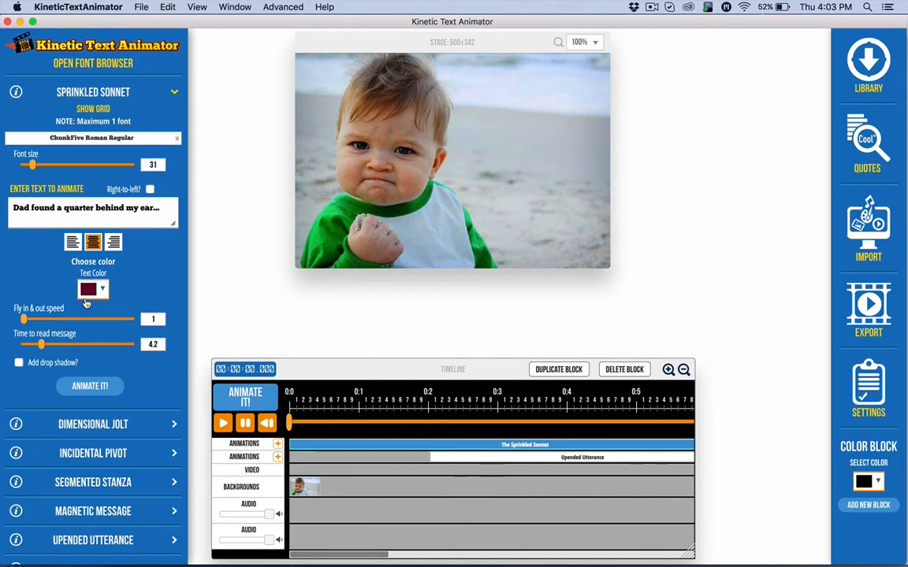
# Look through the Sprinkled Sonnet settings and collapse them.
pyautogui.scroll(-3, 124, 424)
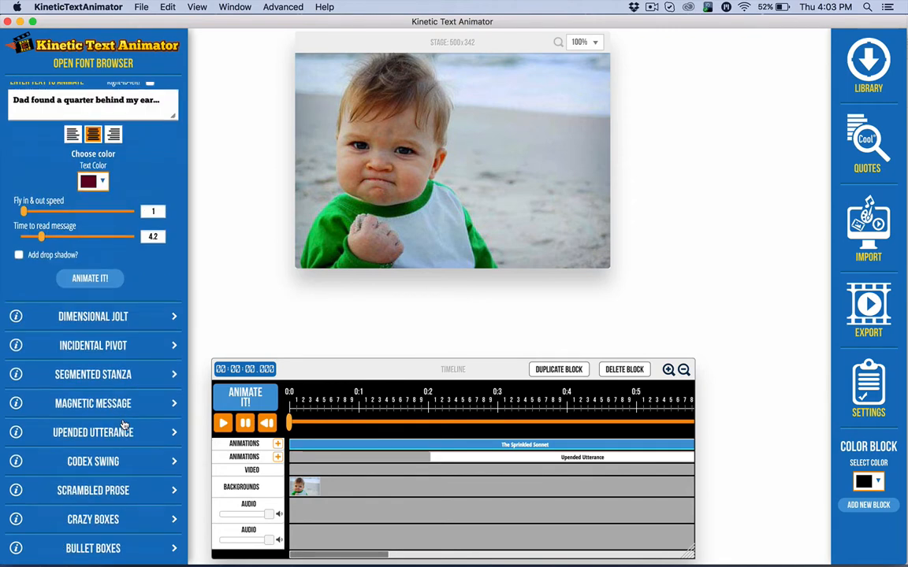
pyautogui.scroll(3, 54, 165)
pyautogui.click(79, 149)
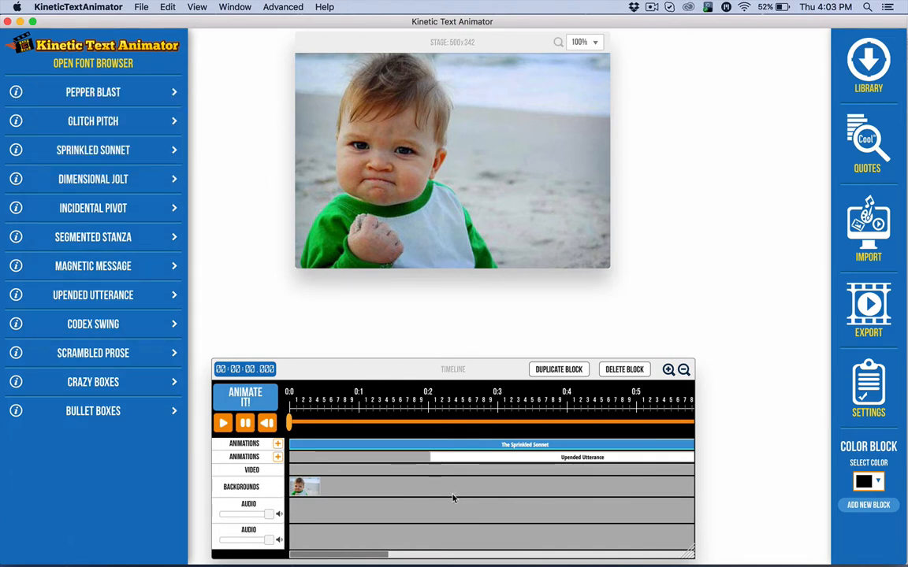
# Select all timeline blocks together with a selection marquee, and toggle individual blocks out of the selection.
pyautogui.moveTo(527, 535); pyautogui.dragTo(286, 392)
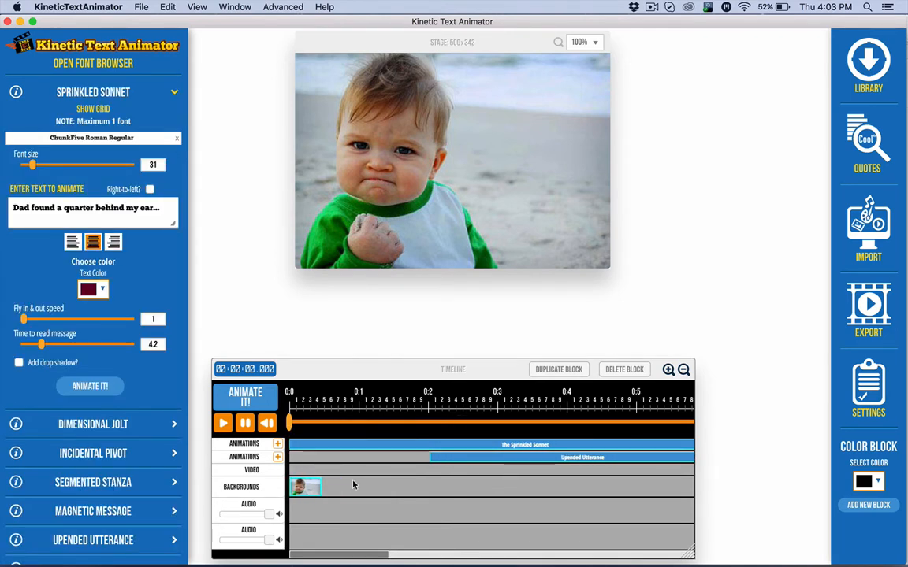
pyautogui.keyDown('shift'); pyautogui.click(312, 485); pyautogui.keyUp('shift')
pyautogui.moveTo(337, 446); pyautogui.dragTo(323, 461)
pyautogui.click(445, 454)
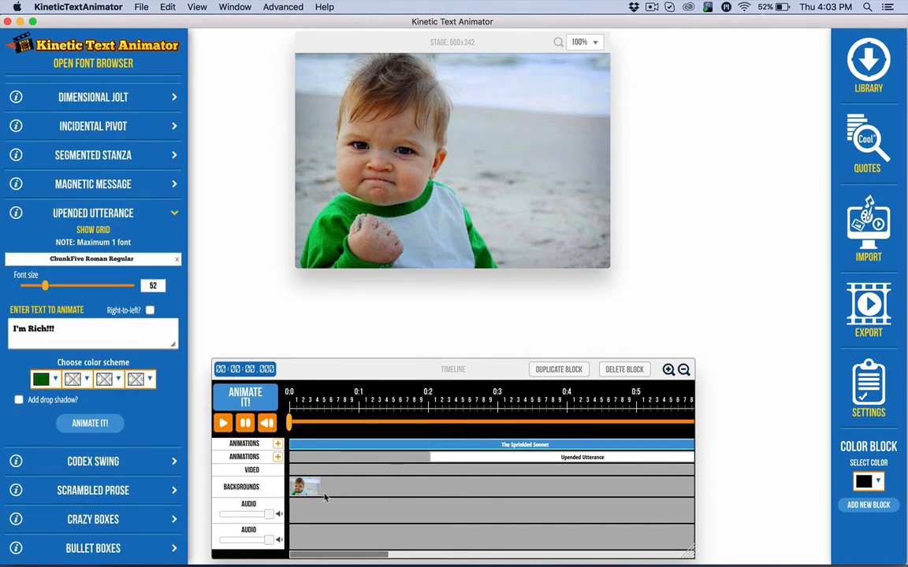
# Toggle the background, Sprinkled Sonnet and Upended Utterance blocks in and out of a multiple selection, ending with none selected.
pyautogui.click(298, 491)
pyautogui.click(308, 444)
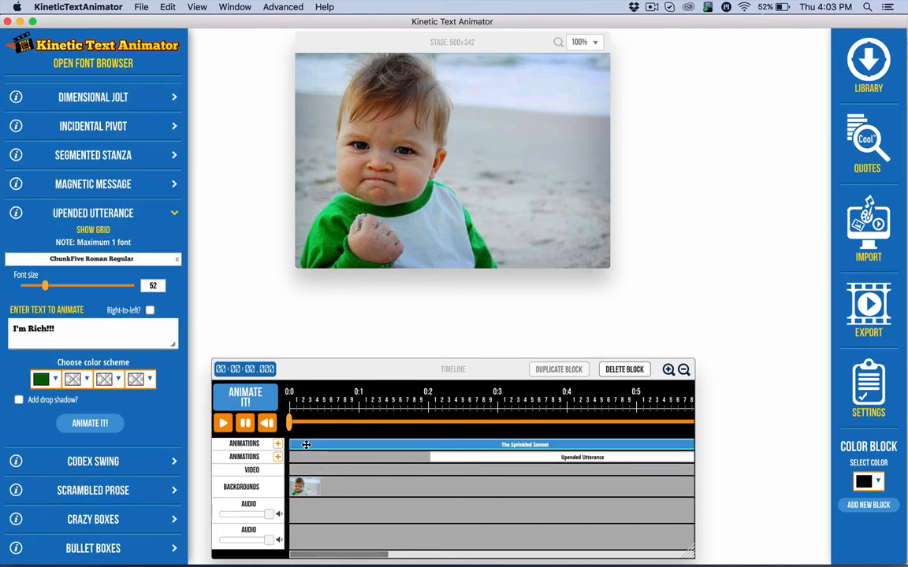
pyautogui.click(307, 487)
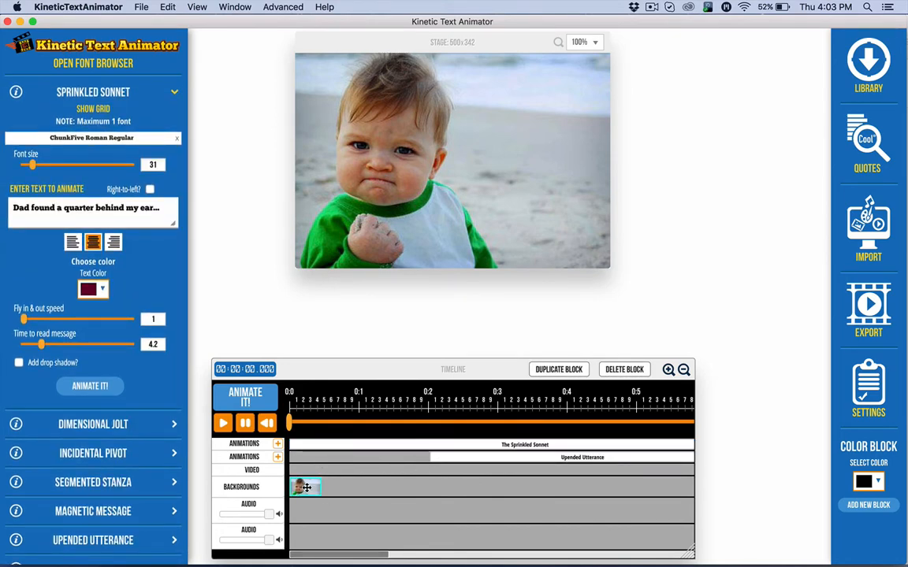
pyautogui.click(321, 443)
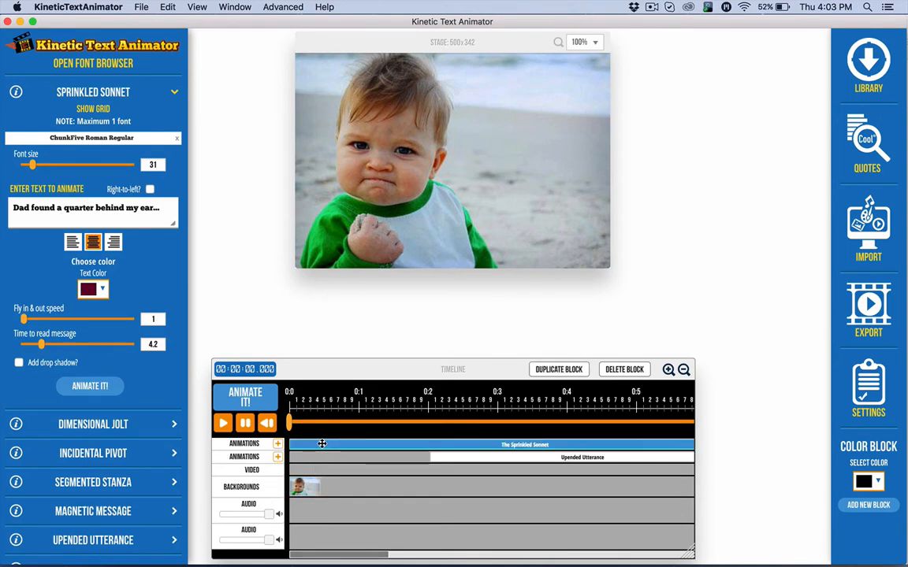
pyautogui.click(306, 488)
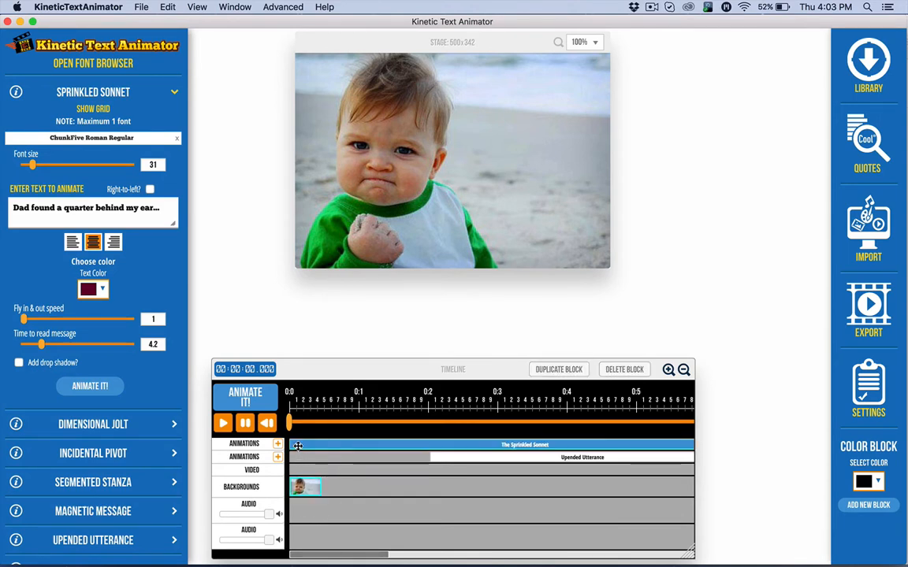
pyautogui.click(446, 459)
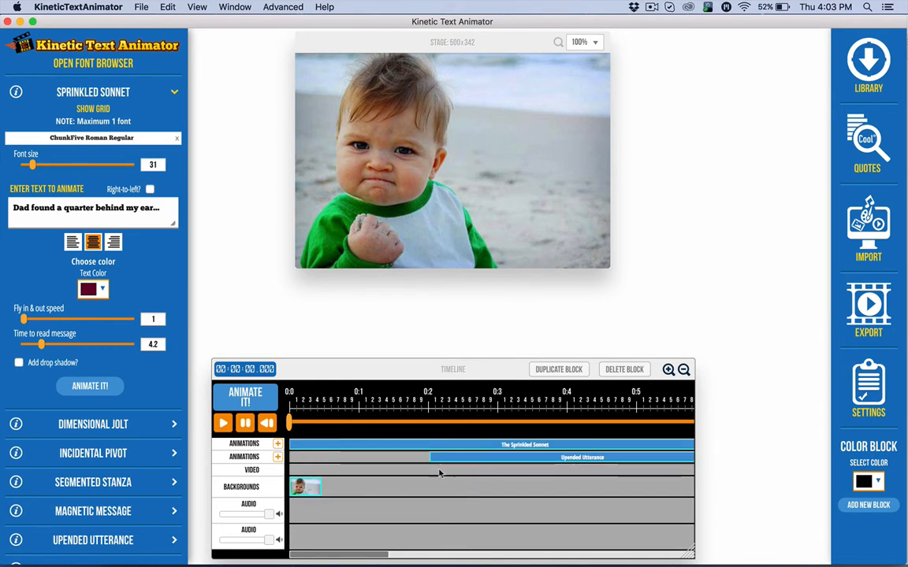
pyautogui.keyDown('shift'); pyautogui.click(446, 461); pyautogui.keyUp('shift')
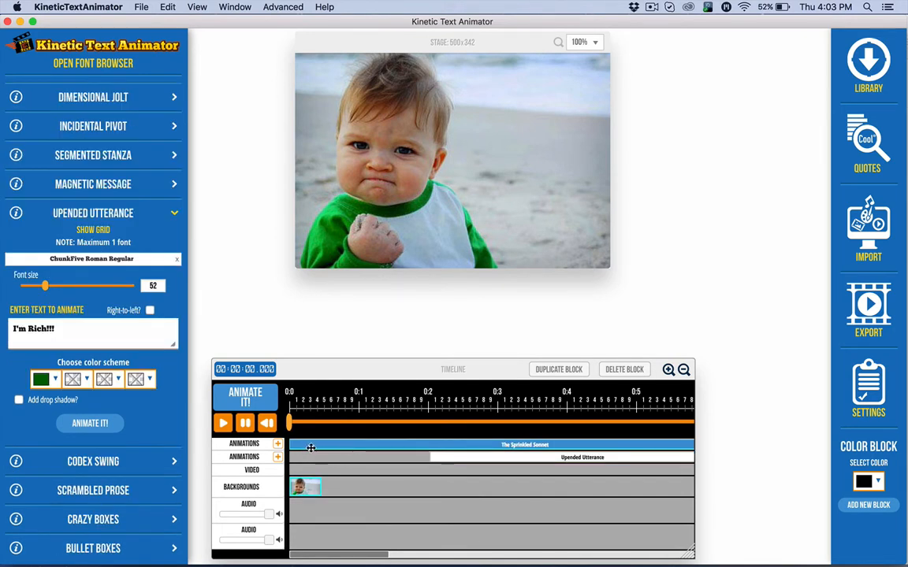
pyautogui.moveTo(312, 448)
pyautogui.mouseDown()
pyautogui.moveTo(428, 456)
pyautogui.moveTo(313, 457)
pyautogui.mouseUp()
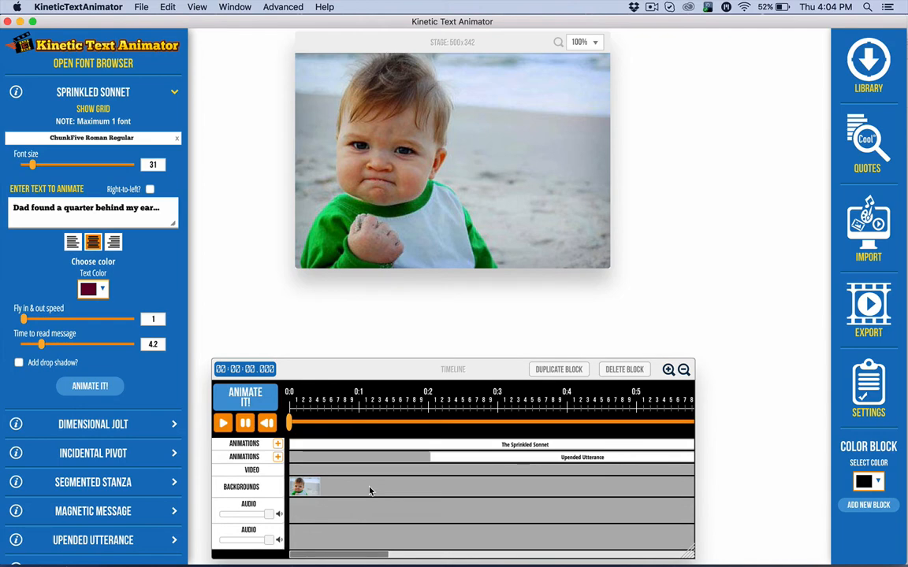
# Switch to Skype and review the chat's list of new features and hotkeys, highlighting the font browser hotkey message.
pyautogui.moveTo(135, 22); pyautogui.dragTo(318, 225)
pyautogui.click(227, 37)
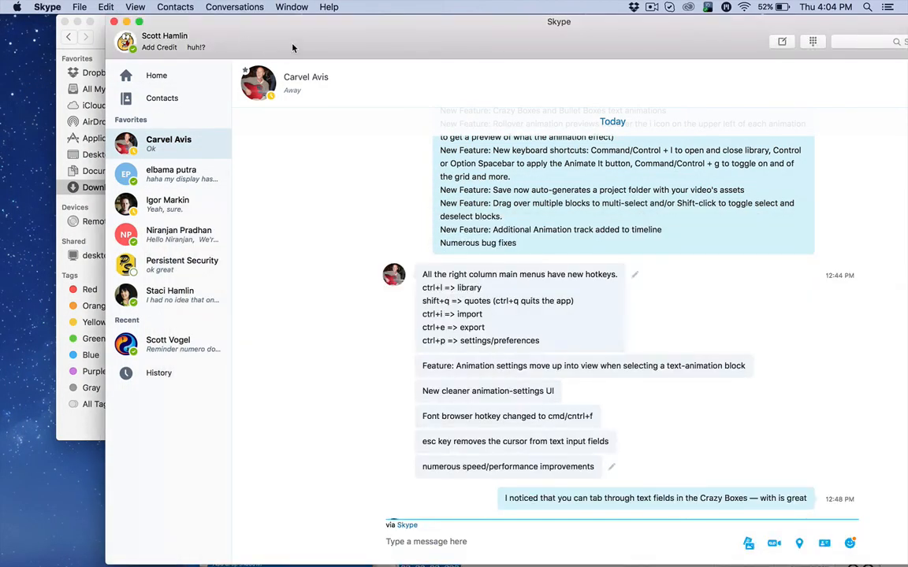
pyautogui.moveTo(292, 48); pyautogui.dragTo(215, 32)
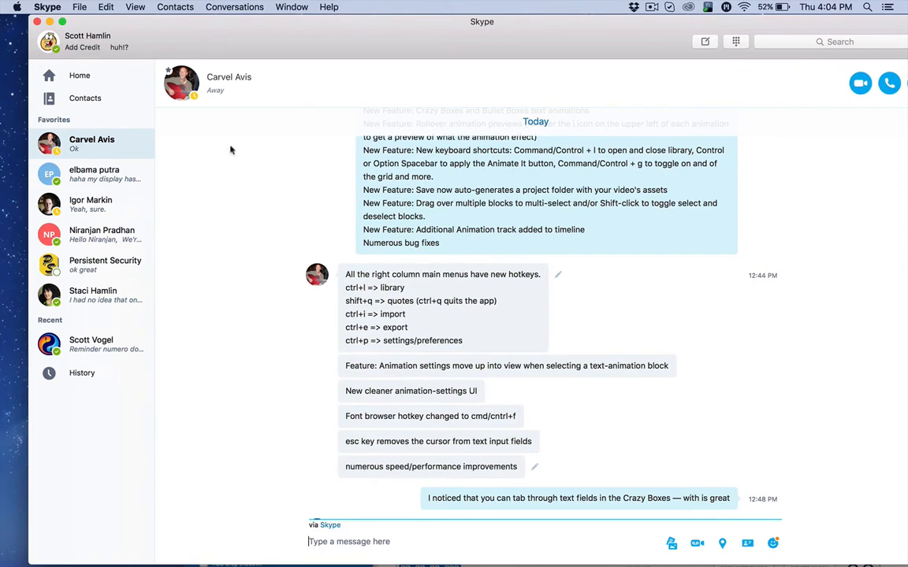
pyautogui.click(401, 301)
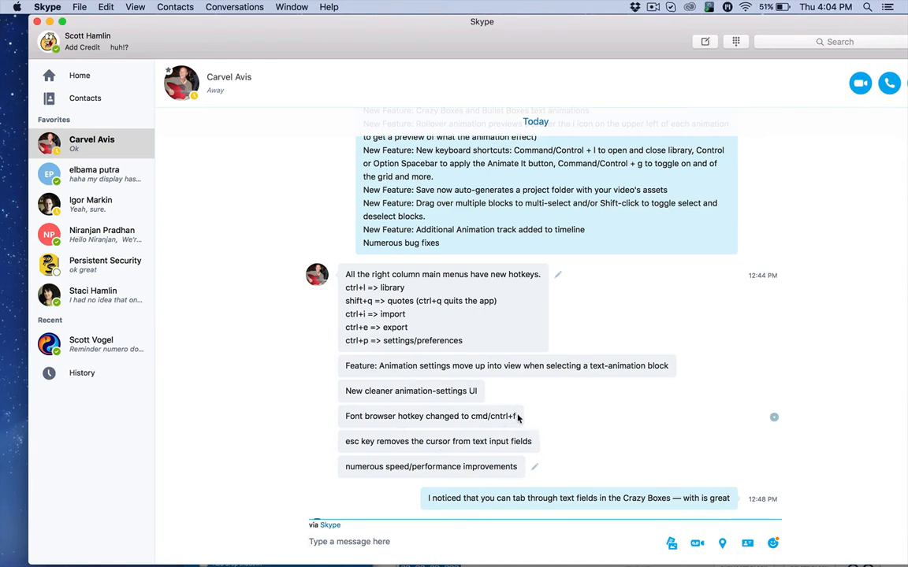
pyautogui.moveTo(518, 417); pyautogui.dragTo(407, 418)
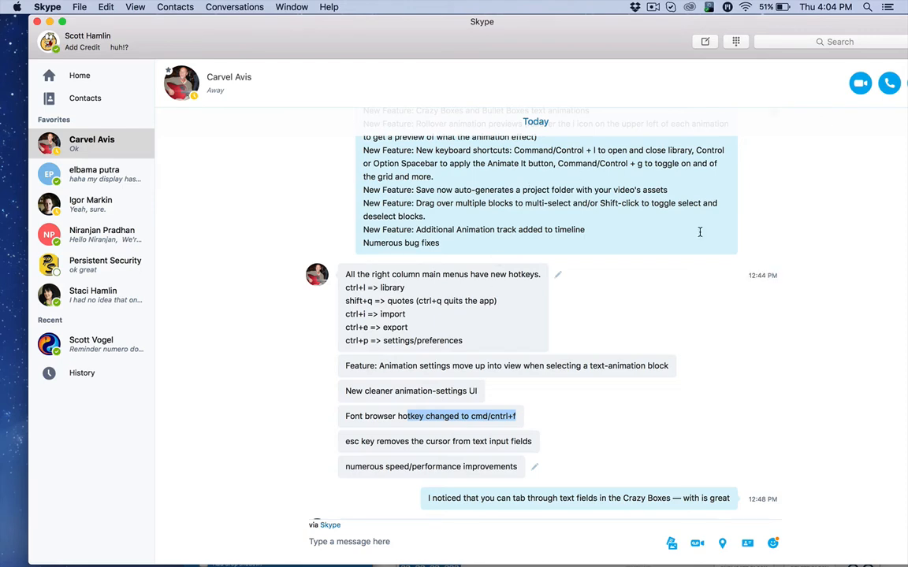
pyautogui.moveTo(569, 40); pyautogui.dragTo(443, 40)
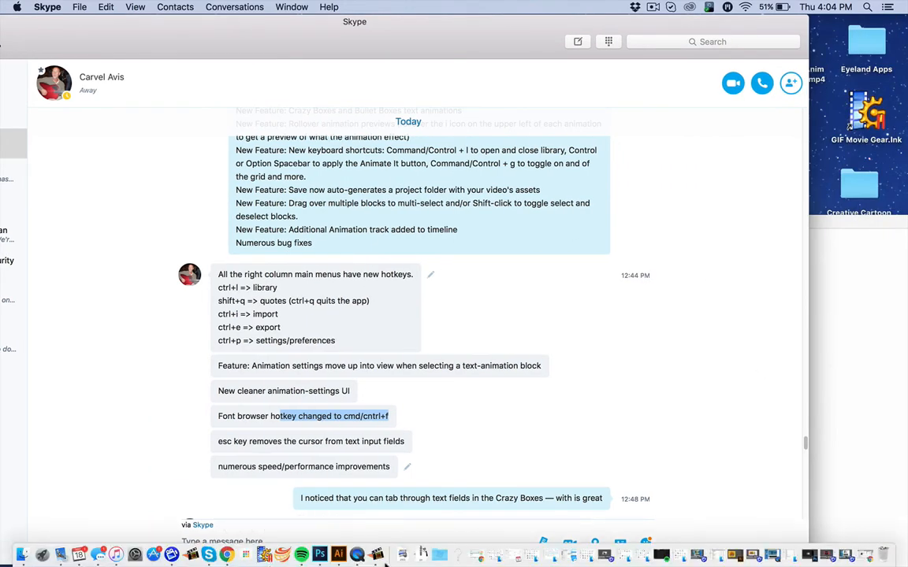
# Switch back to Kinetic Text Animator, check the project's file and save commands, and move the window fully into view.
pyautogui.click(375, 554)
pyautogui.moveTo(363, 227); pyautogui.dragTo(142, 14)
pyautogui.click(142, 8)
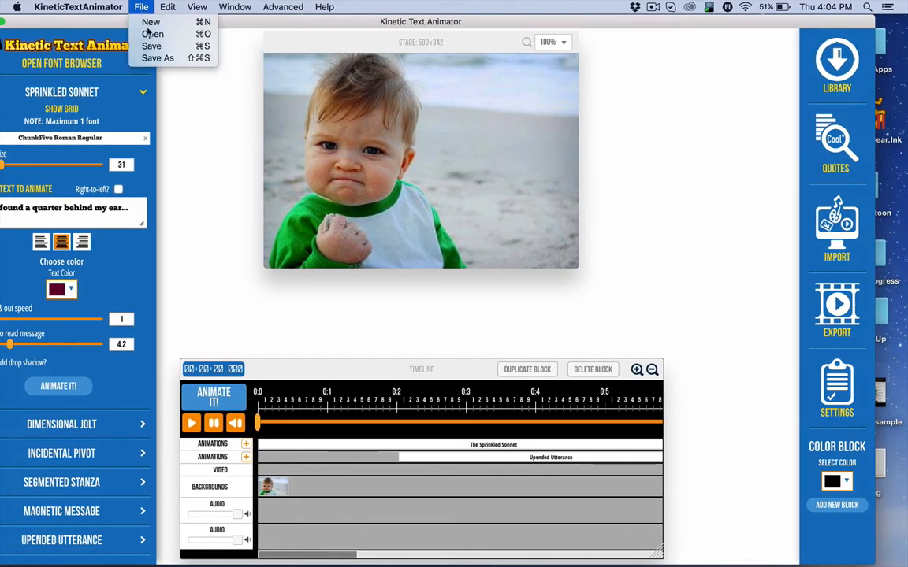
pyautogui.click(231, 200)
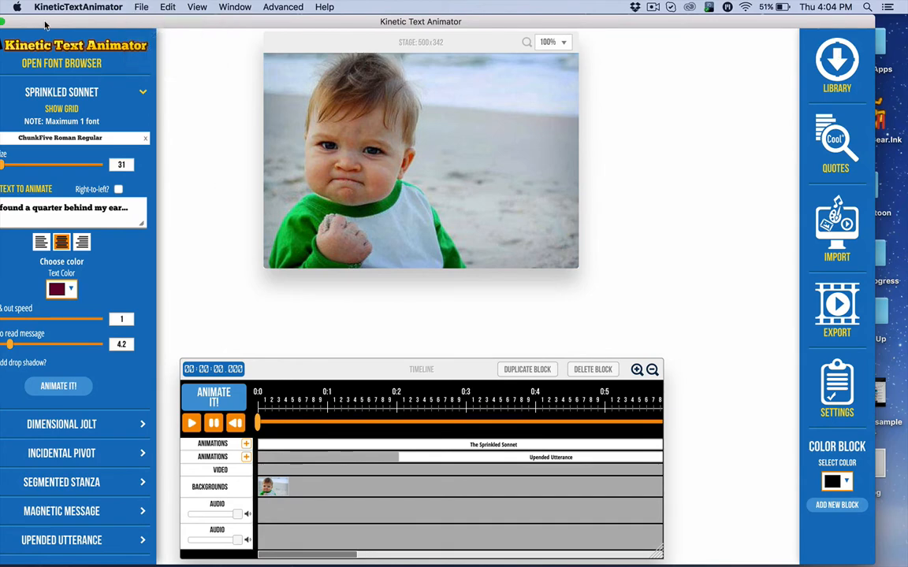
pyautogui.moveTo(41, 19); pyautogui.dragTo(172, 15)
# Switch to Finder, inspect the meme_sample-assets folder in Documents, close that window and return to Kinetic Text Animator.
pyautogui.moveTo(588, 555)
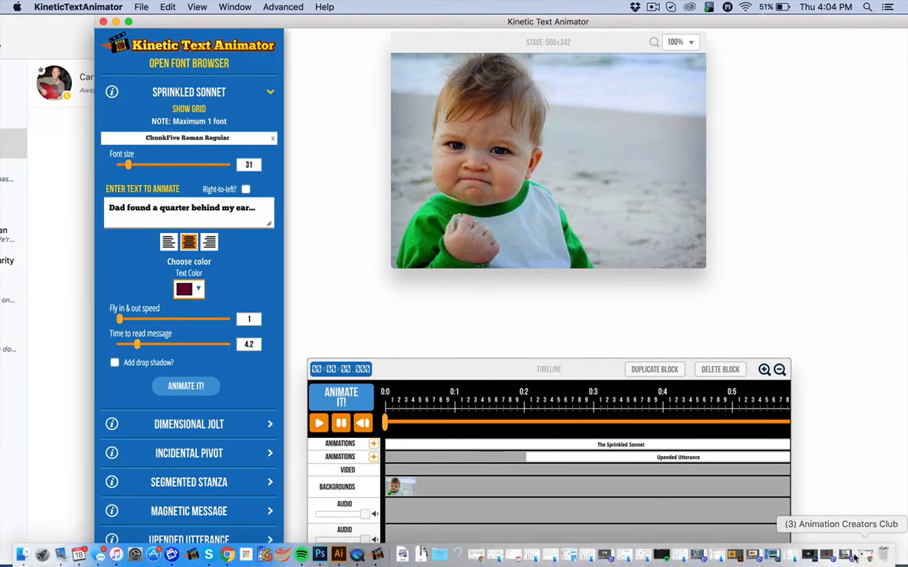
pyautogui.click(790, 555)
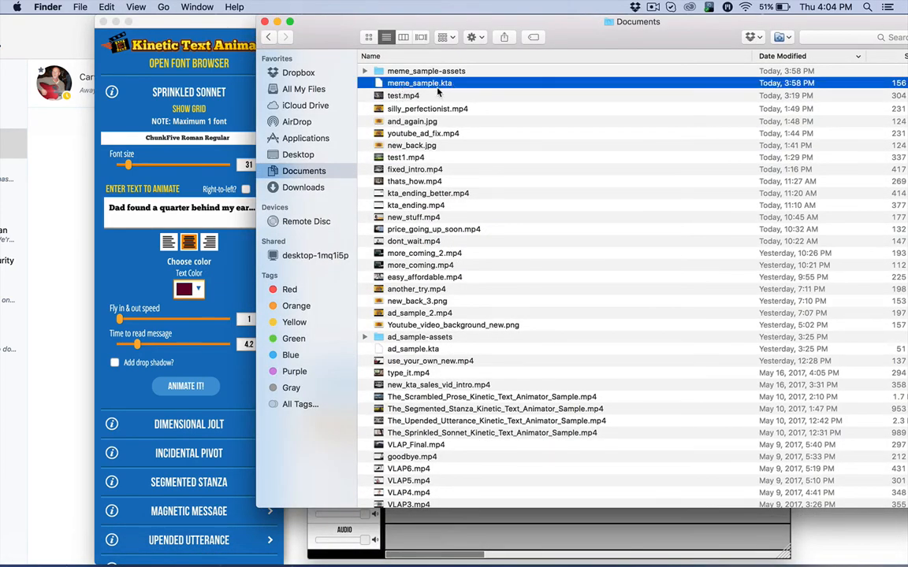
pyautogui.doubleClick(381, 72)
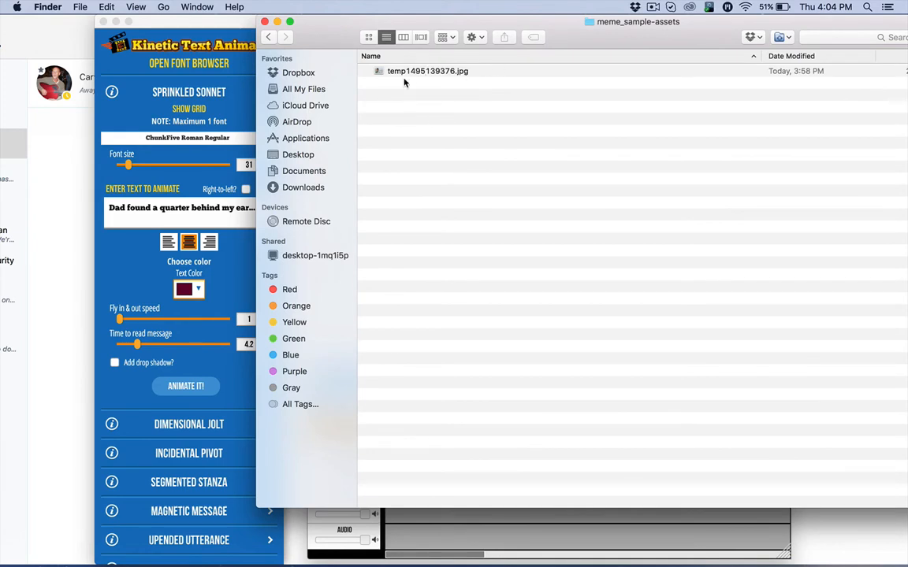
pyautogui.click(268, 36)
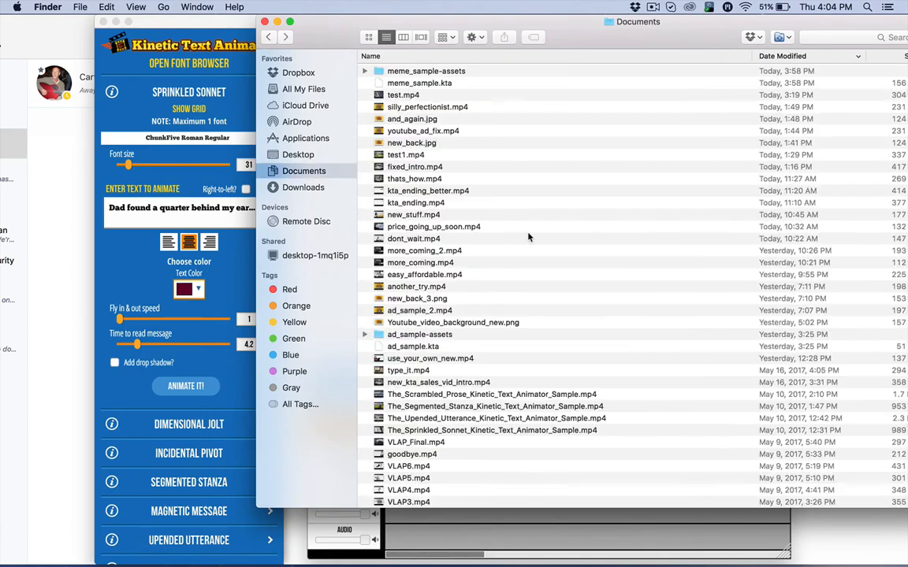
pyautogui.click(265, 22)
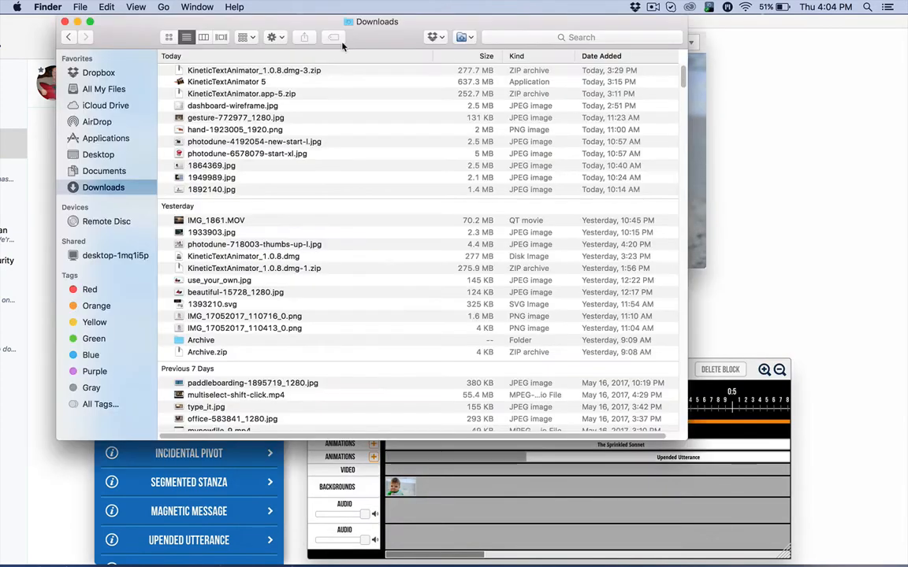
pyautogui.click(286, 497)
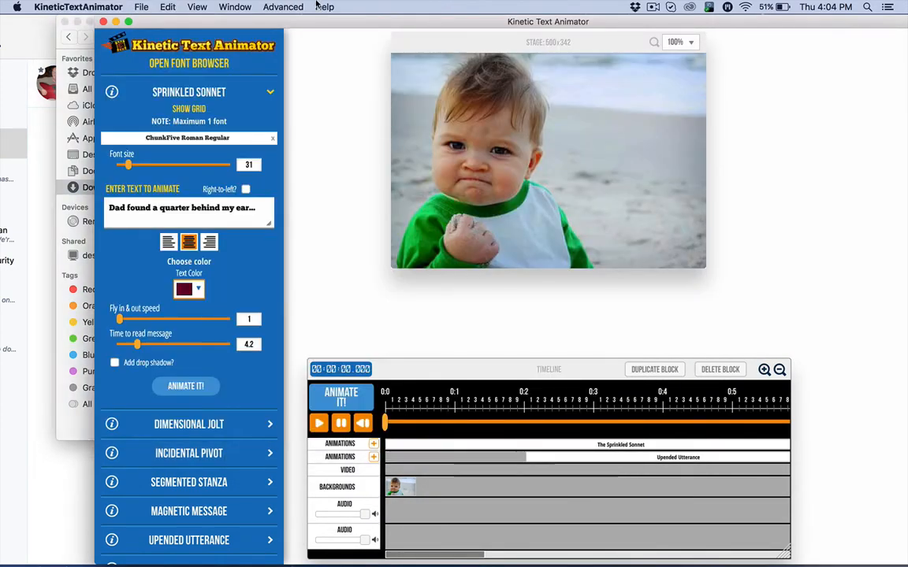
# Move the window fully into view, switch the effect settings from Sprinkled Sonnet to Crazy Boxes, and set its top text to THIS IS A TEST-A.
pyautogui.moveTo(305, 22); pyautogui.dragTo(206, 26)
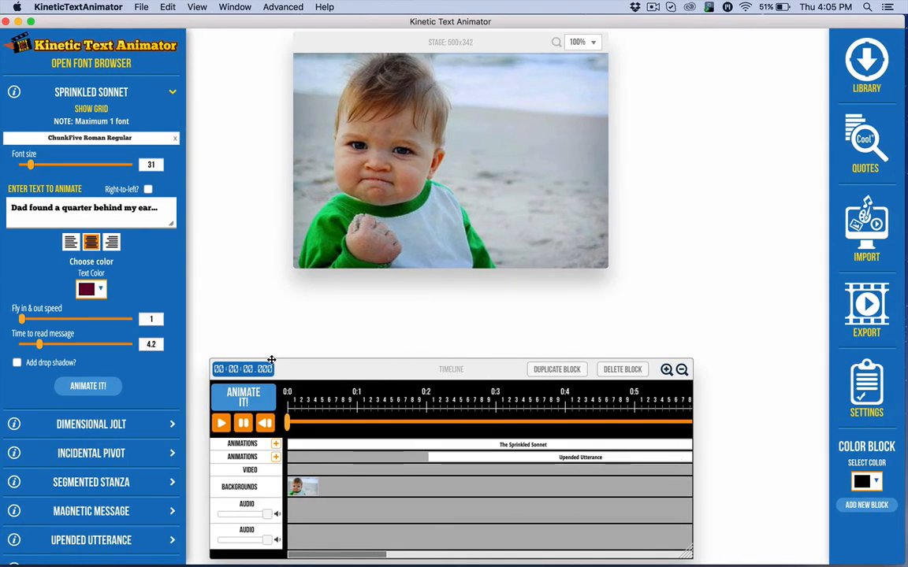
pyautogui.click(79, 86)
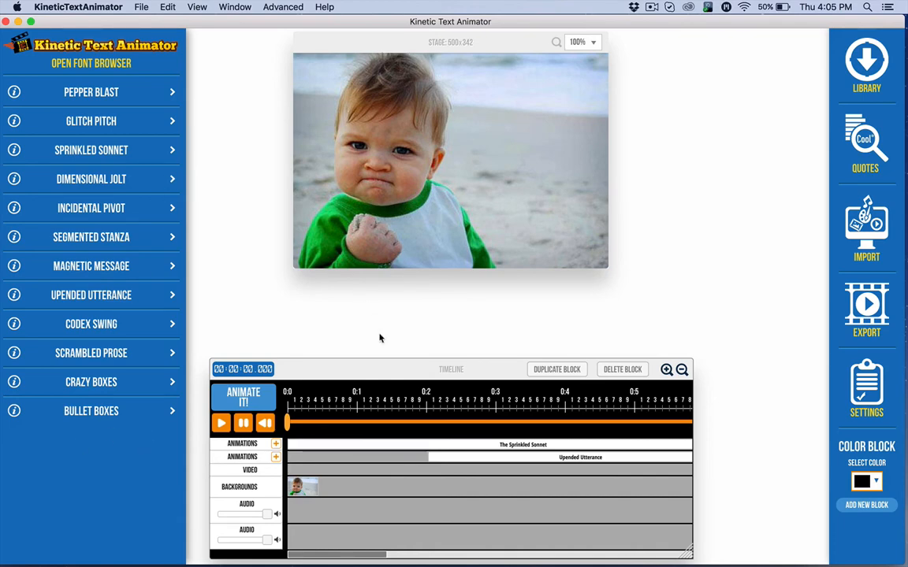
pyautogui.click(87, 382)
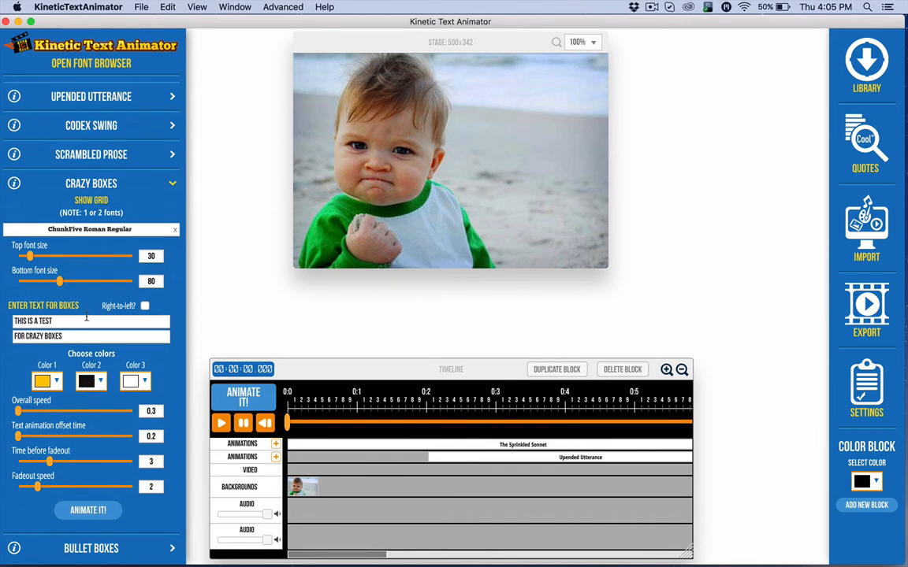
pyautogui.click(57, 321)
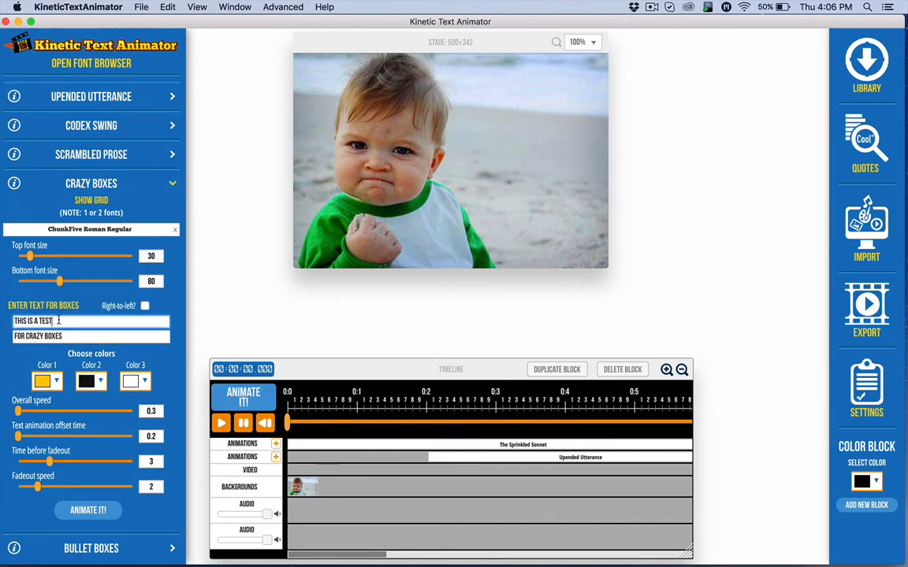
pyautogui.write('-A')
# Add an empty block at about 7 seconds on the second animations track and generate the Crazy Boxes animation for it.
pyautogui.click(276, 458)
pyautogui.moveTo(302, 458); pyautogui.dragTo(462, 448)
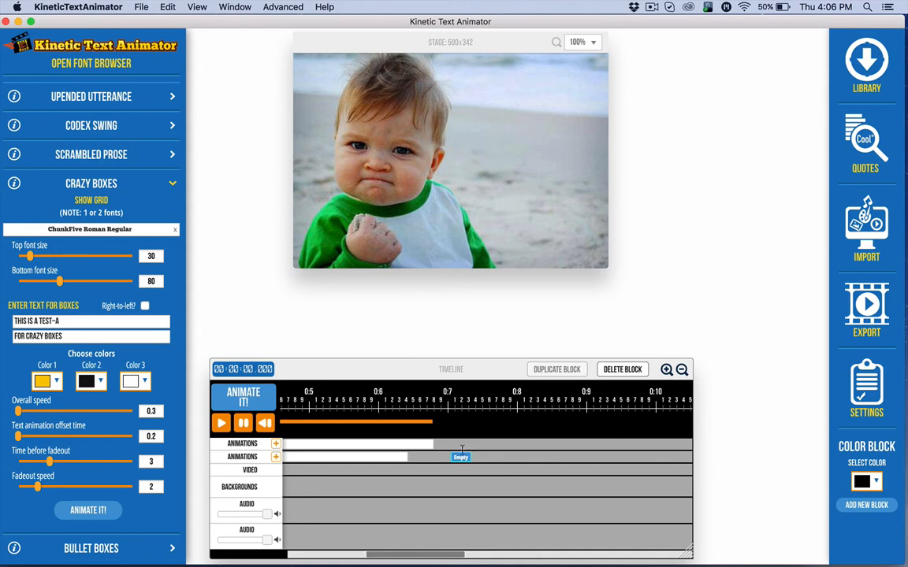
pyautogui.click(412, 422)
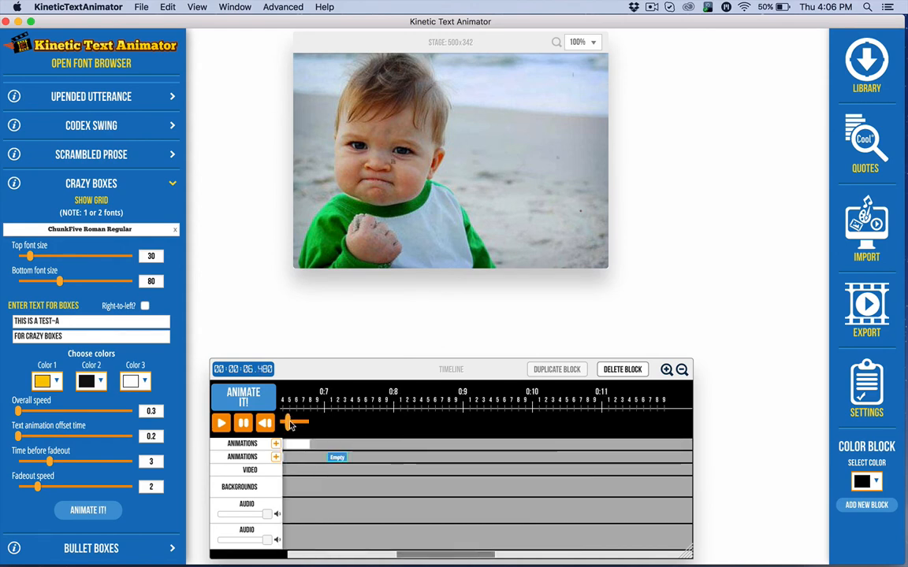
pyautogui.moveTo(289, 424); pyautogui.dragTo(338, 425)
pyautogui.click(107, 513)
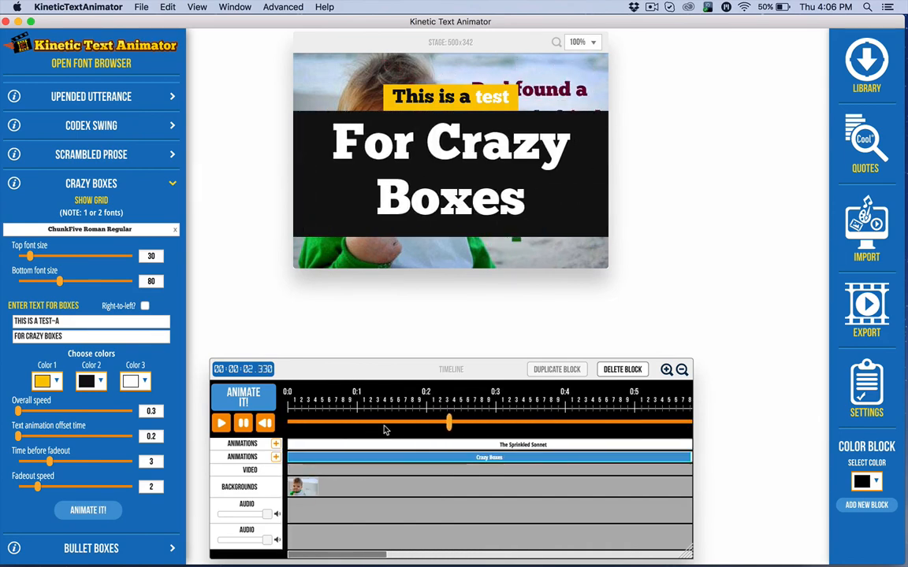
# Move the Crazy Boxes block after Upended Utterance to start at about 6.9 seconds, and play the timeline from just before it.
pyautogui.moveTo(349, 458); pyautogui.dragTo(639, 462)
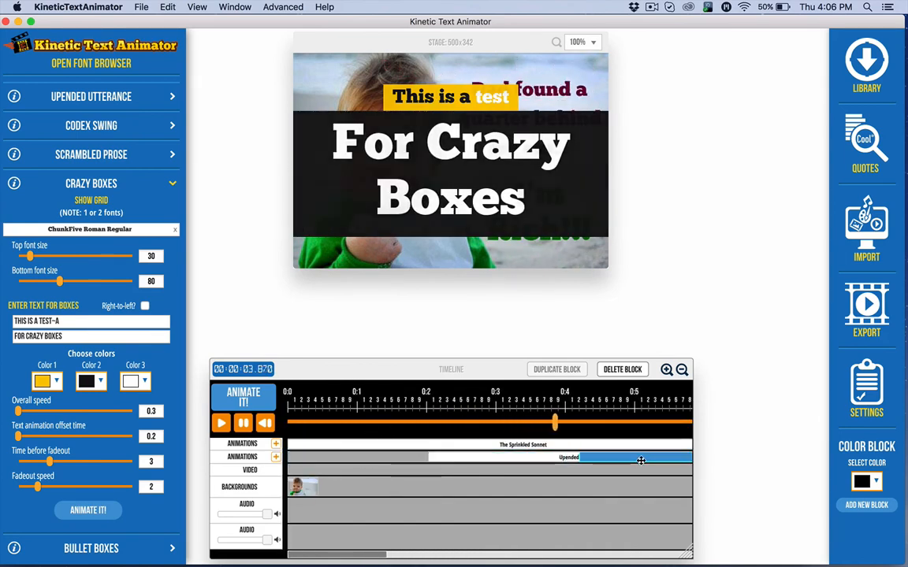
pyautogui.hscroll(5, 547, 472)
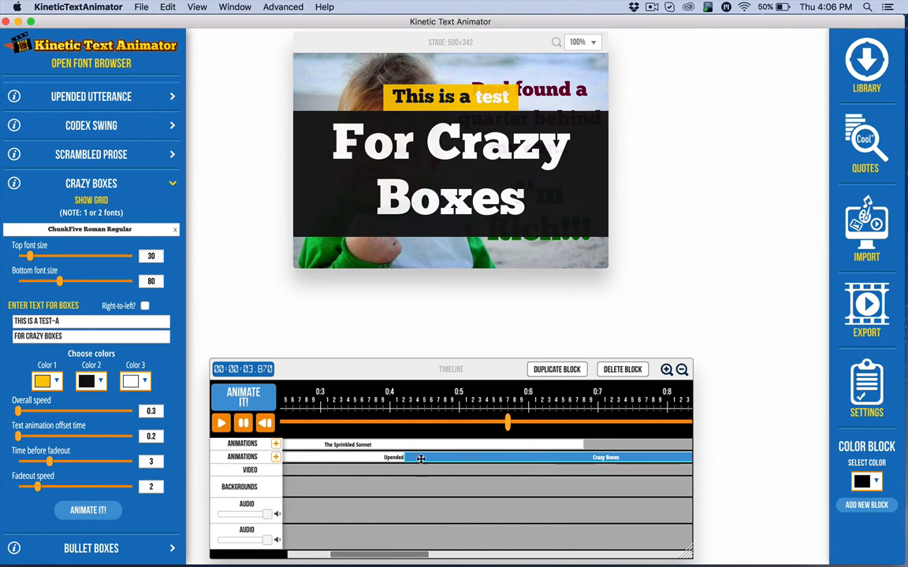
pyautogui.moveTo(420, 458); pyautogui.dragTo(604, 458)
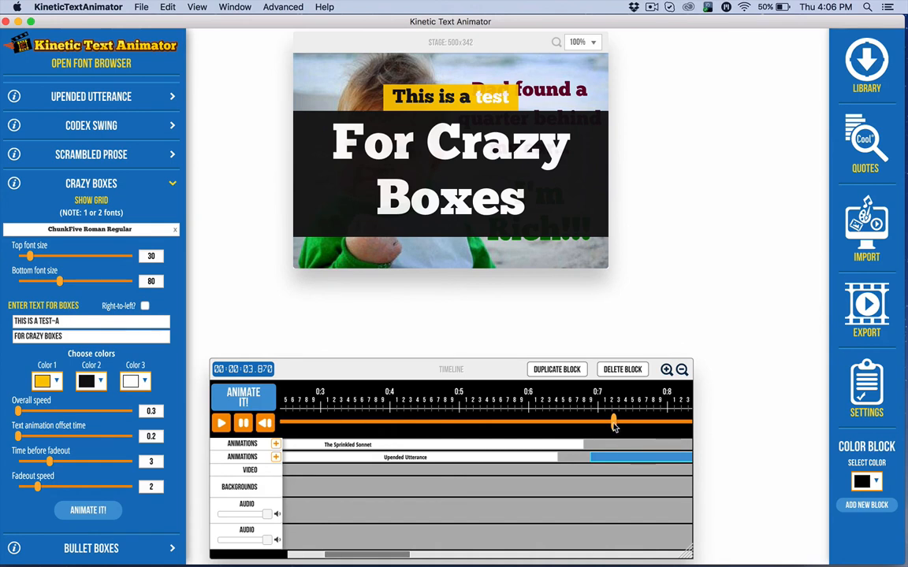
pyautogui.moveTo(613, 422); pyautogui.dragTo(560, 422)
pyautogui.press('space')
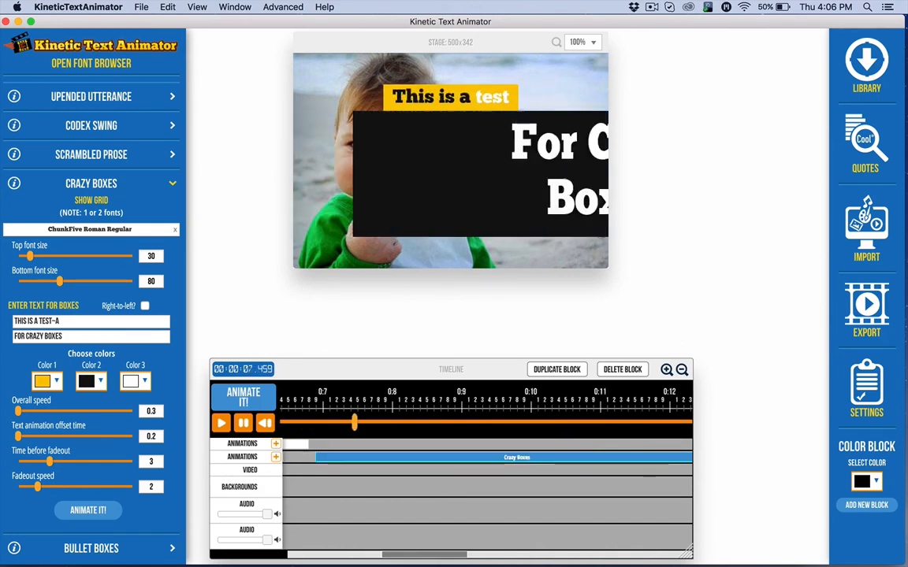